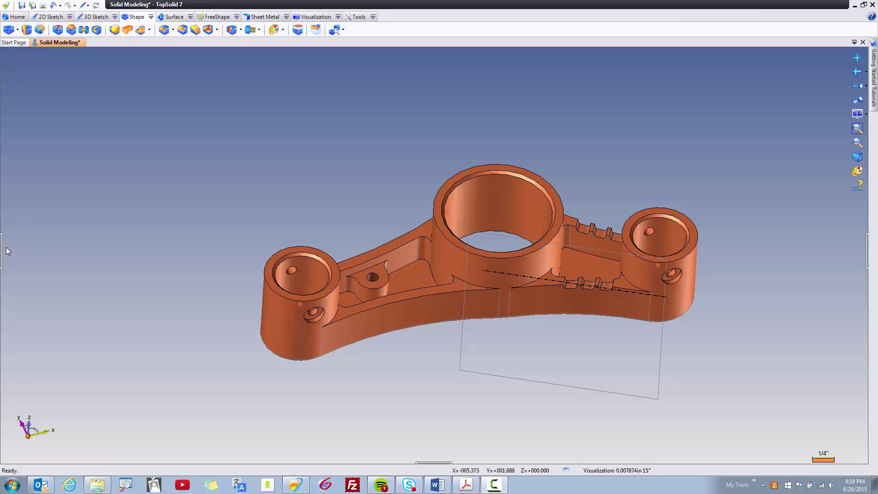
# Step: Close the Parts, Entities and Operations docked panels so the connecting rod fills the view
pyautogui.click(1, 251)
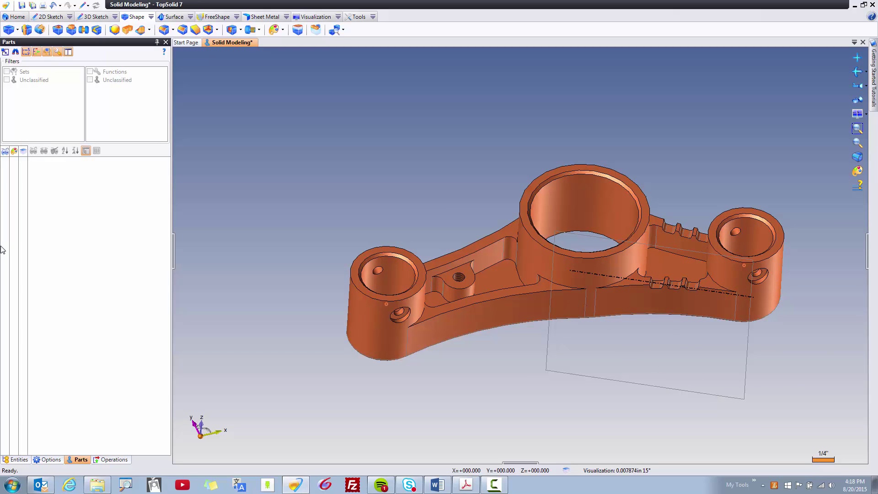
pyautogui.click(166, 42)
pyautogui.click(166, 42)
pyautogui.click(166, 42)
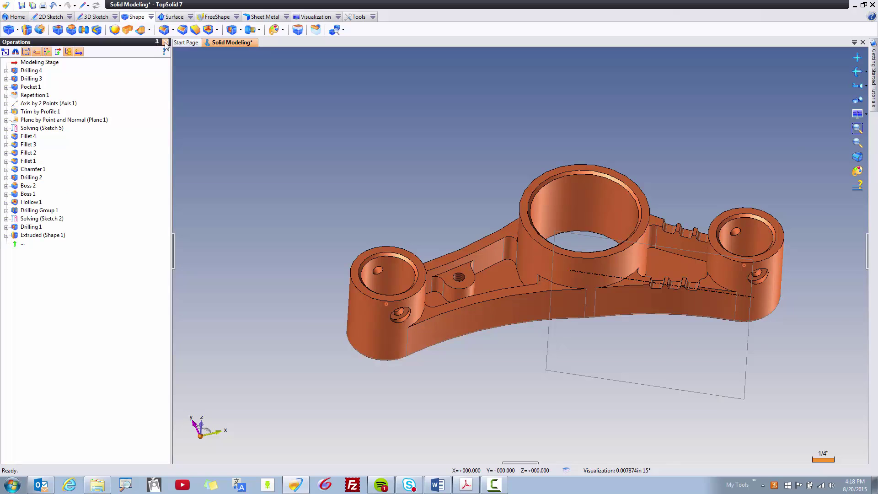
pyautogui.click(165, 42)
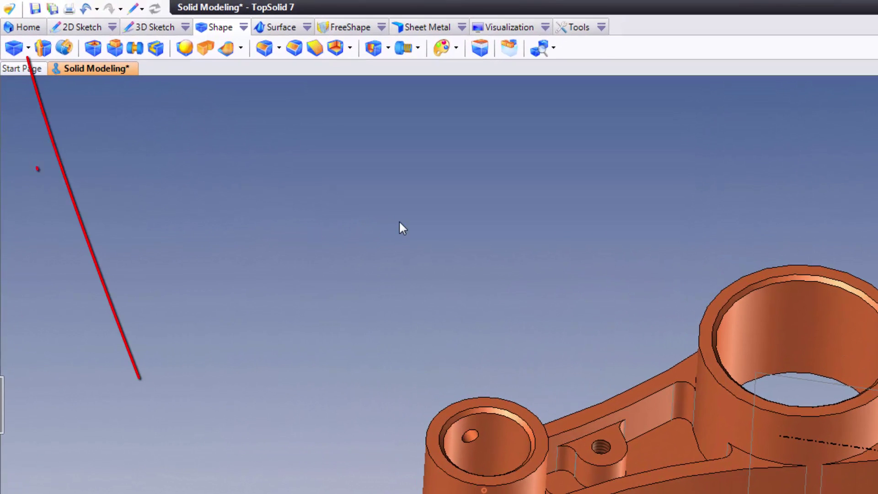
# Step: Show the Entities panel from the application menu's View > Entities
pyautogui.click(11, 9)
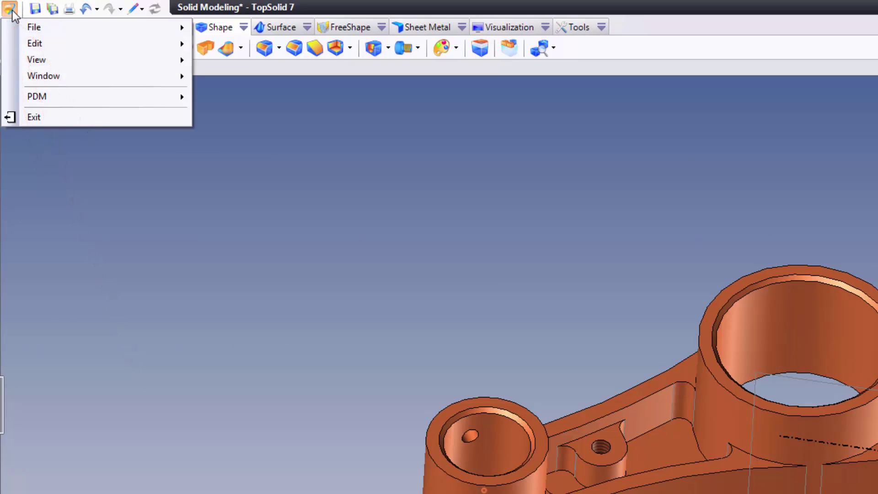
pyautogui.moveTo(44, 63)
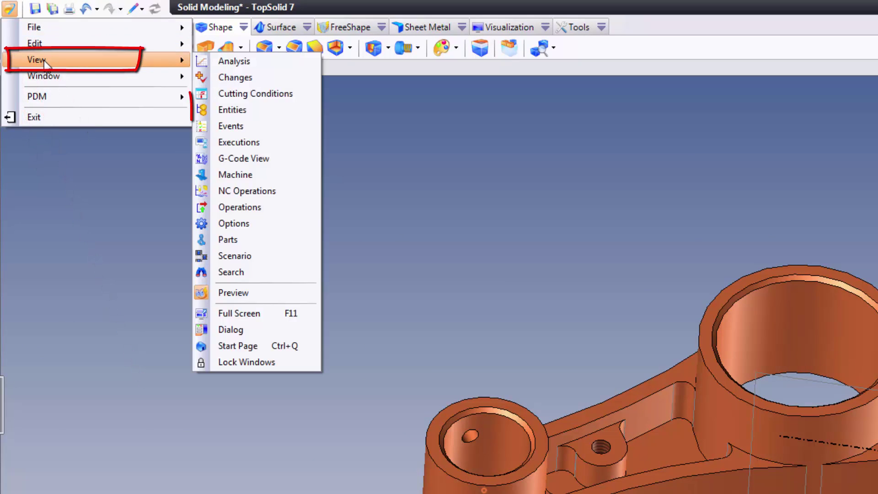
pyautogui.click(248, 112)
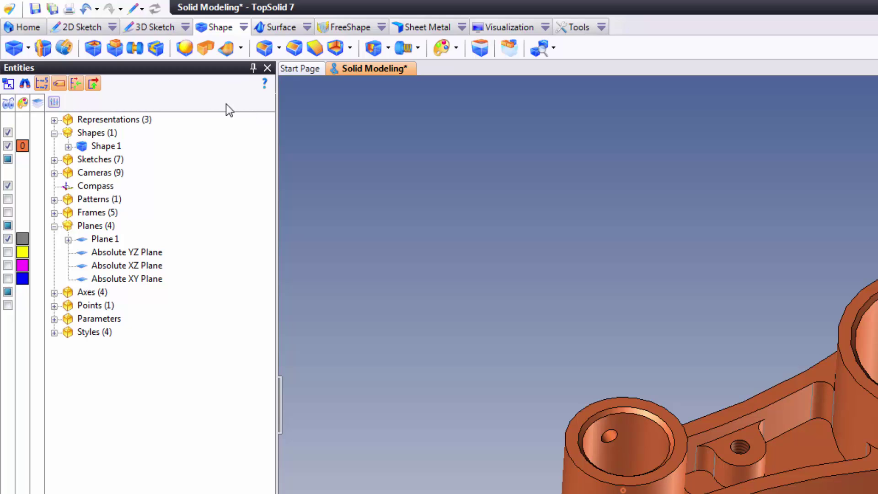
# Step: Collapse the Planes (4) group and expand Shapes (1) in the Entities tree
pyautogui.click(54, 226)
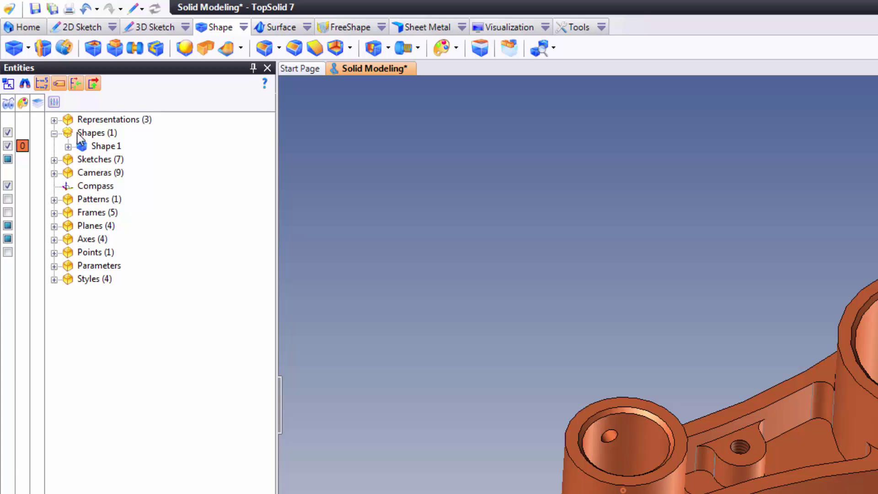
pyautogui.click(54, 133)
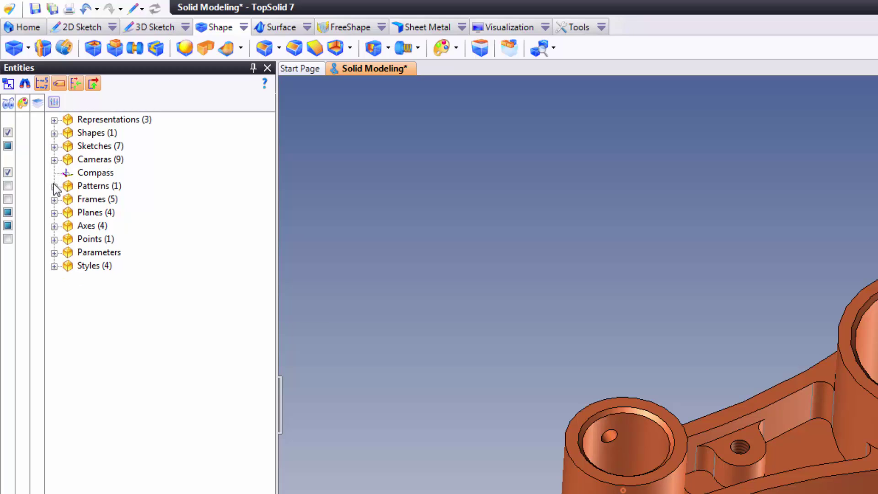
pyautogui.click(54, 133)
pyautogui.click(54, 133)
pyautogui.click(54, 133)
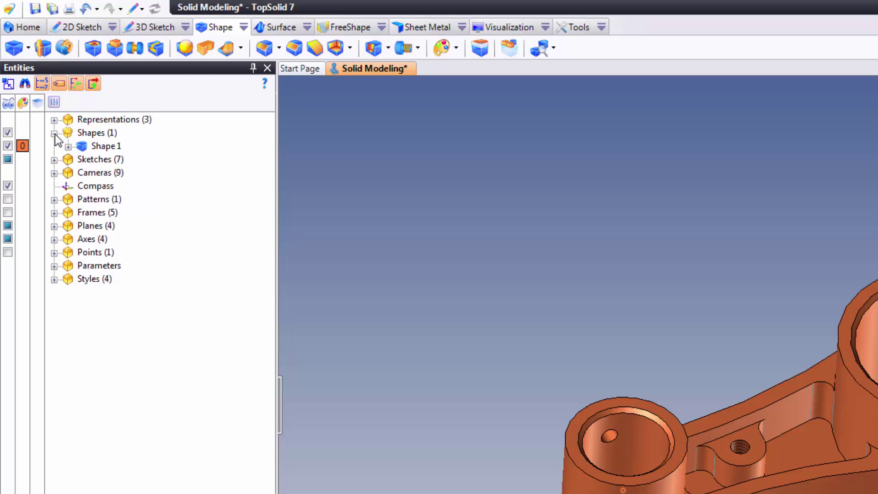
# Step: Hide and reshow Shape 1, then open its display attributes
pyautogui.click(91, 146)
pyautogui.click(7, 146)
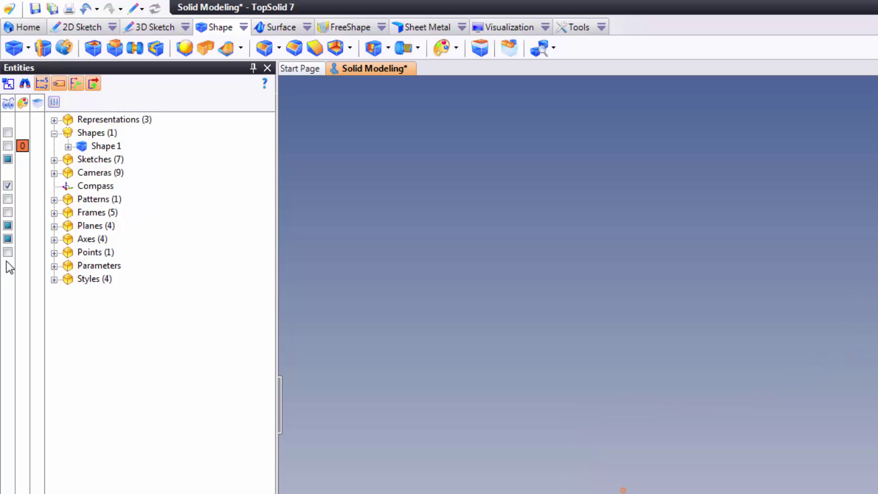
pyautogui.click(8, 145)
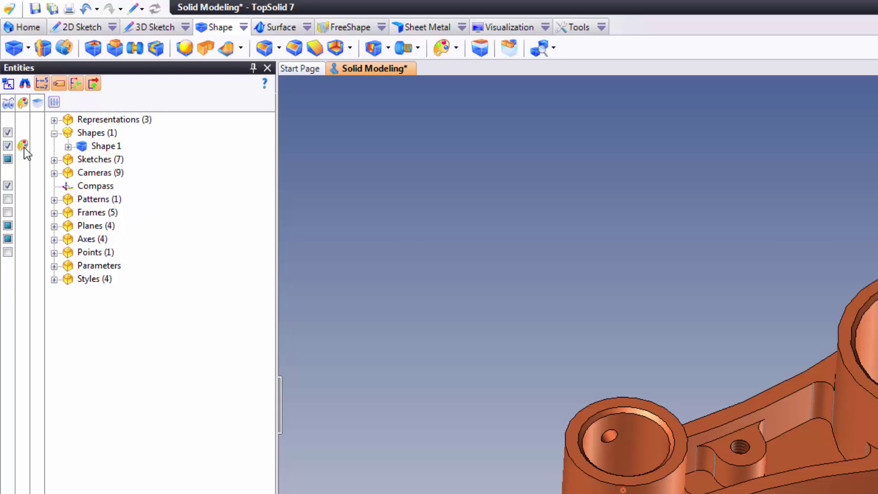
pyautogui.click(22, 146)
# Step: Give Shape 1 a light cyan colour and 50% transparency
pyautogui.click(317, 152)
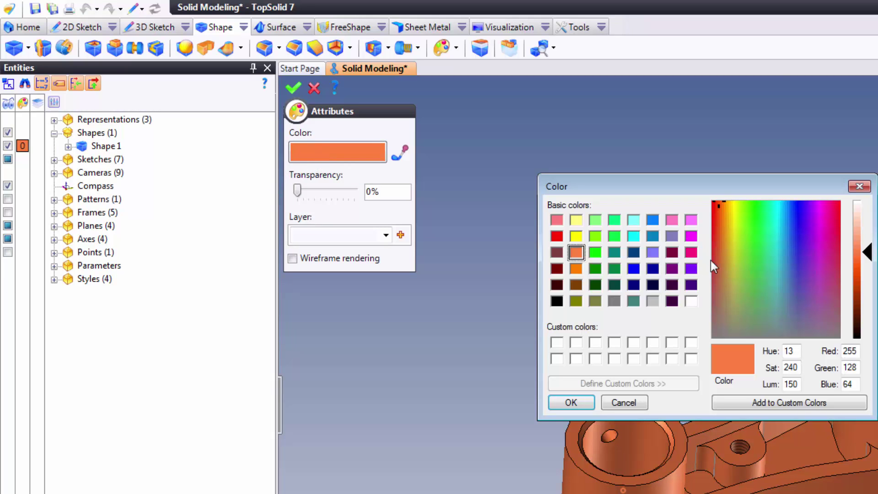
pyautogui.click(633, 221)
pyautogui.click(572, 403)
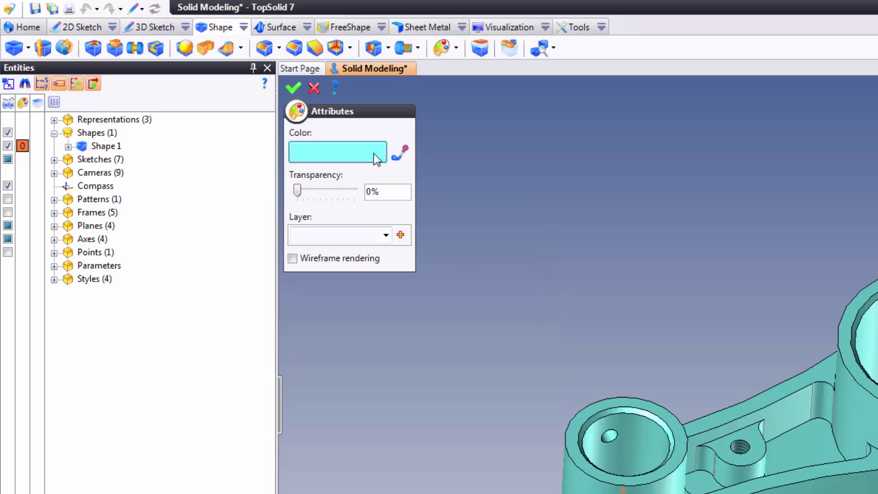
pyautogui.moveTo(300, 193); pyautogui.dragTo(325, 197)
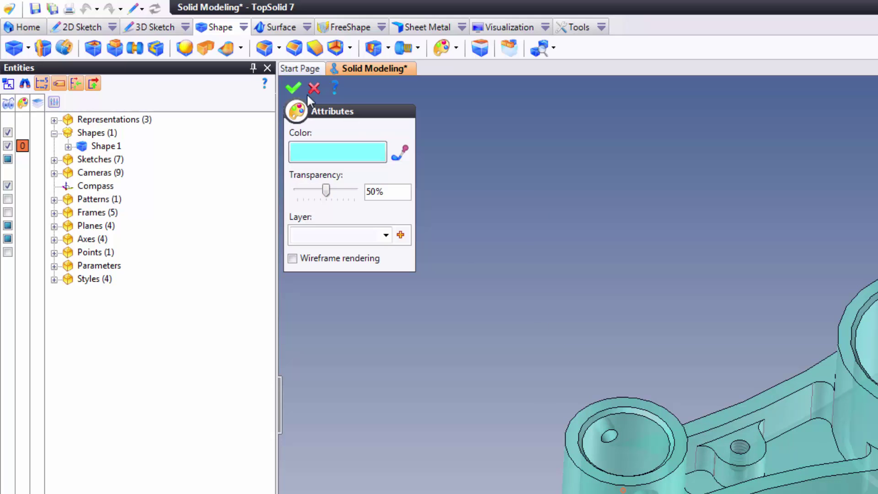
pyautogui.click(293, 88)
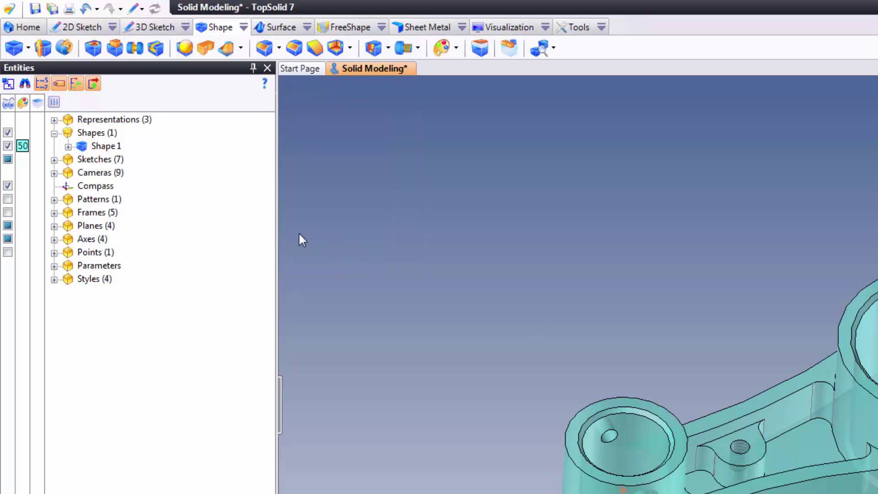
pyautogui.click(97, 160)
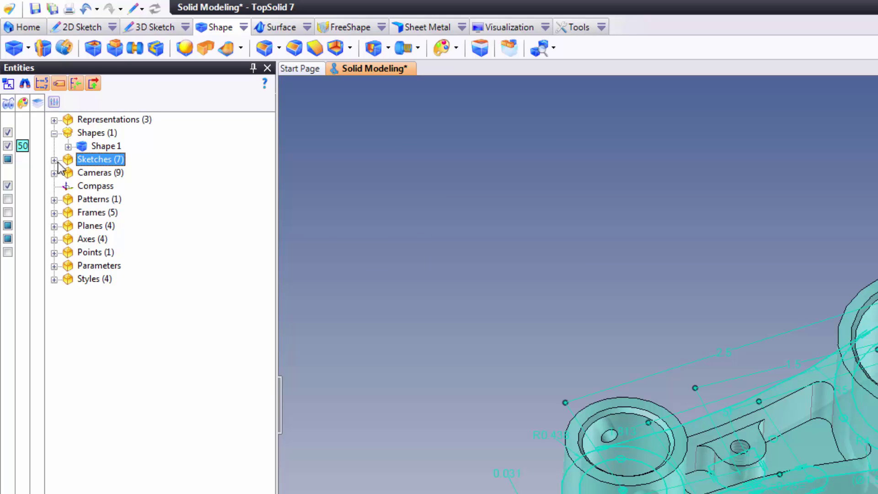
# Step: Show Sketch 7 and change its 1.813 slot dimension to 1.9
pyautogui.doubleClick(97, 159)
pyautogui.click(95, 173)
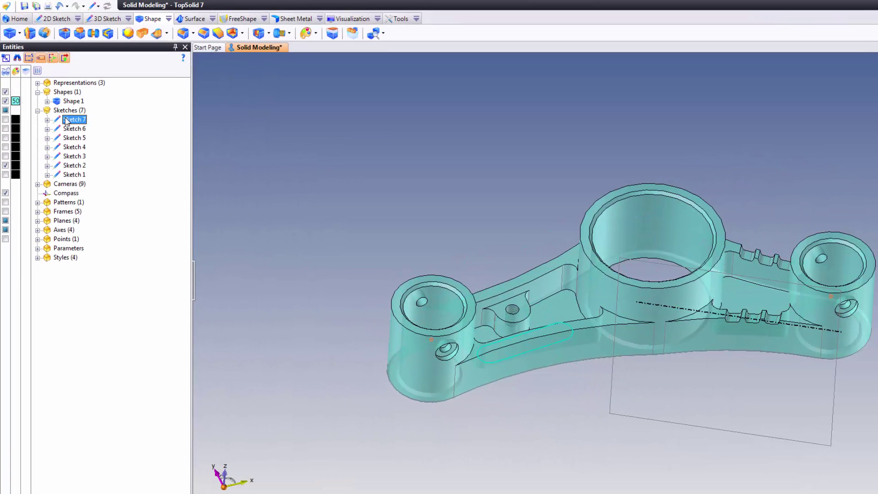
pyautogui.press('Down')
pyautogui.press('Down')
pyautogui.press('Down')
pyautogui.press('Down')
pyautogui.press('Down')
pyautogui.press('Down')
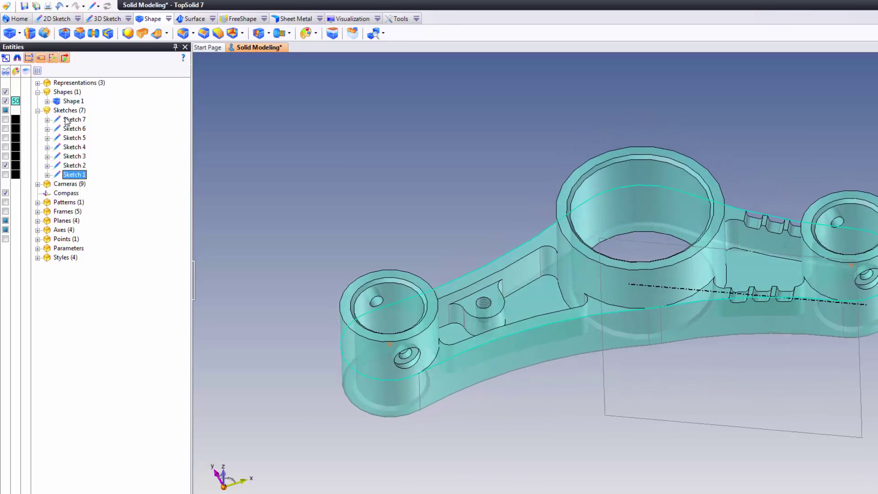
pyautogui.click(76, 122)
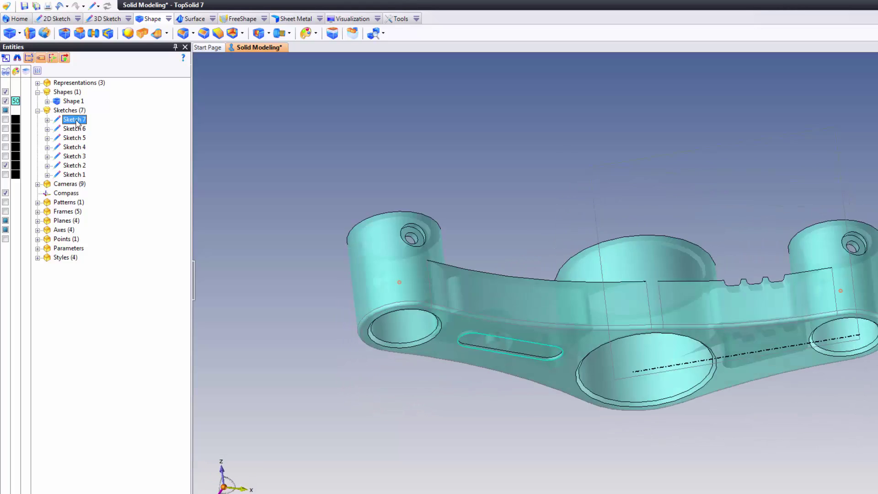
pyautogui.click(76, 122)
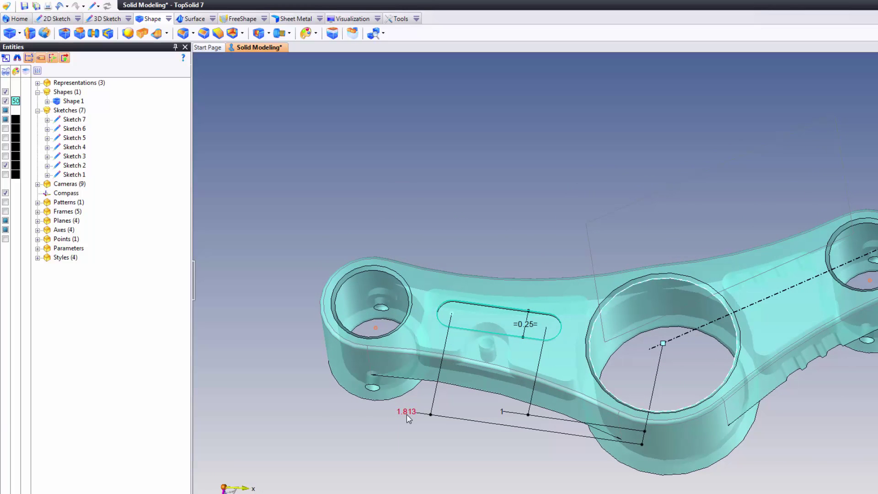
pyautogui.doubleClick(409, 418)
pyautogui.write('1.9')
pyautogui.press('Return')
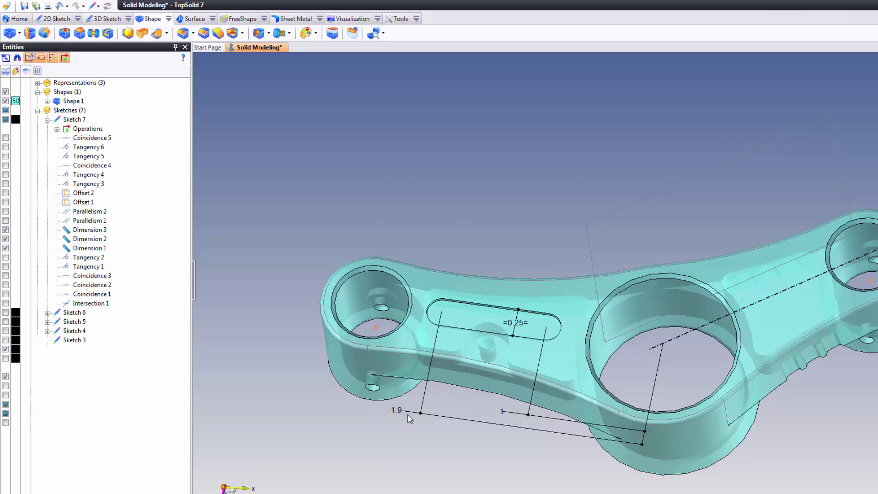
# Step: Hide Sketch 7 again and collapse the Sketches branch
pyautogui.click(75, 119)
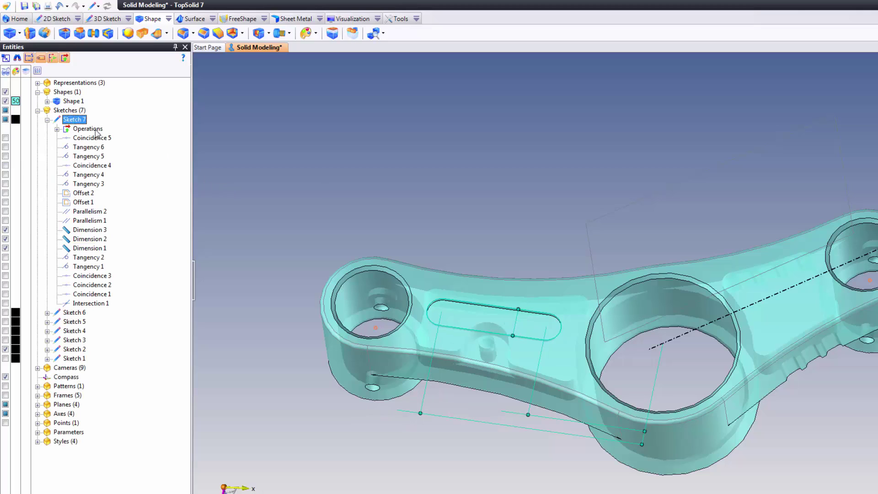
pyautogui.click(377, 188)
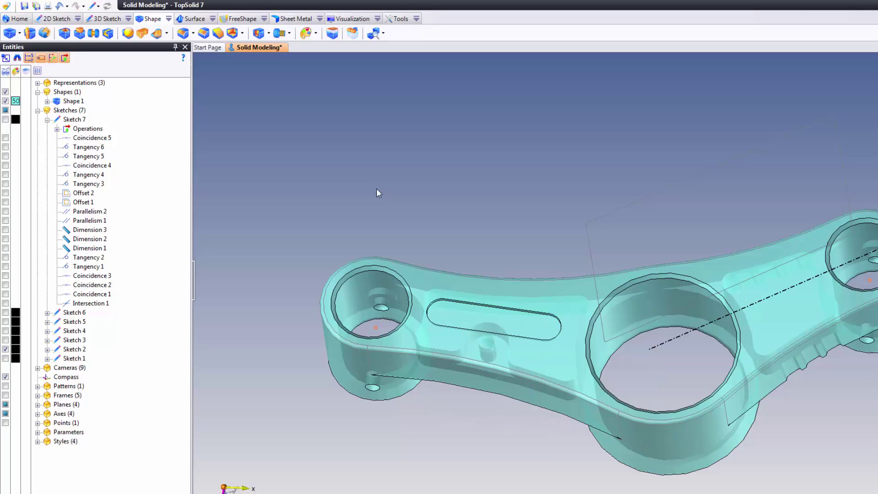
pyautogui.click(37, 111)
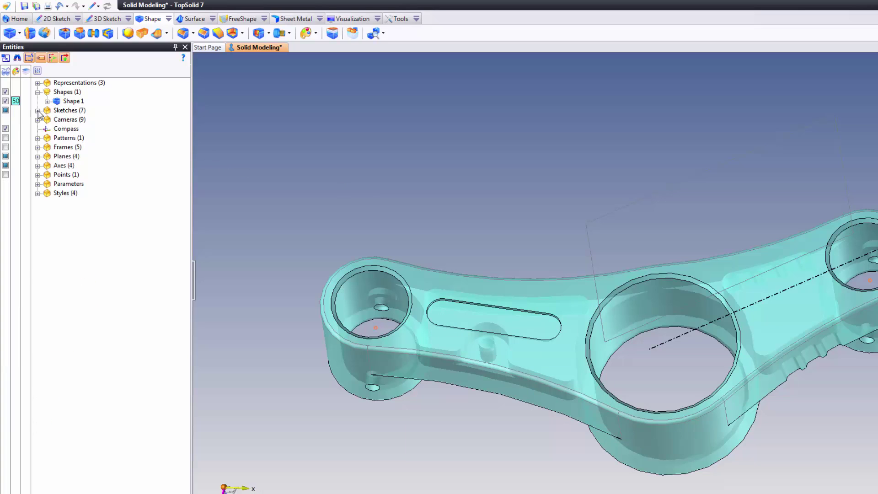
# Step: Turn off Planes and Axes visibility and turn on Points in the Entities tree
pyautogui.moveTo(432, 136); pyautogui.dragTo(678, 184, button='middle')
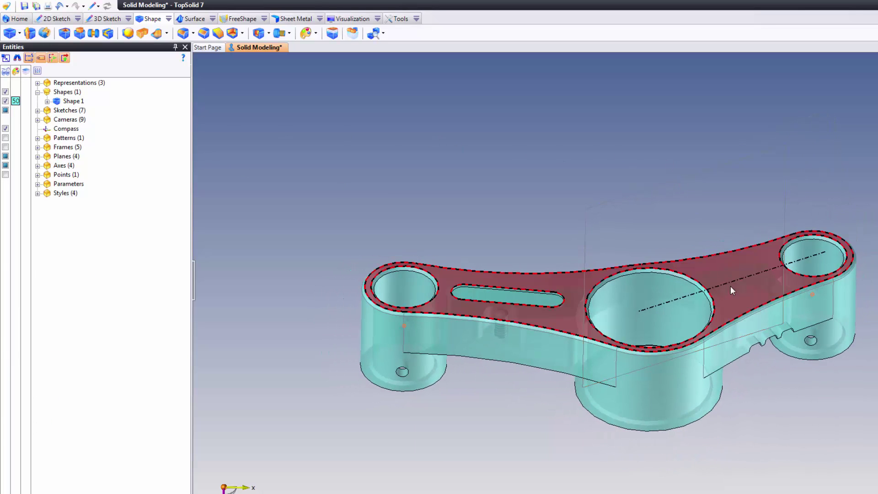
pyautogui.click(5, 156)
pyautogui.click(5, 165)
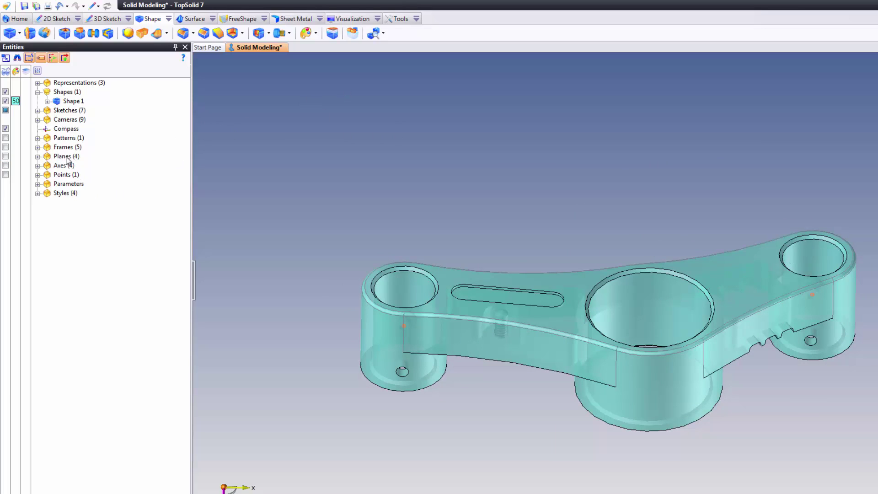
pyautogui.click(5, 174)
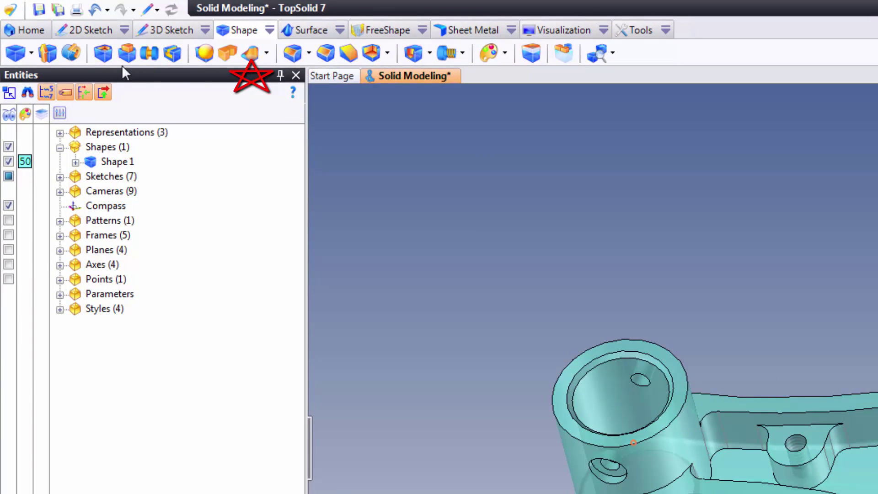
# Step: Add the Operations panel alongside the Entities tree via the title-bar context menu
pyautogui.rightClick(131, 78)
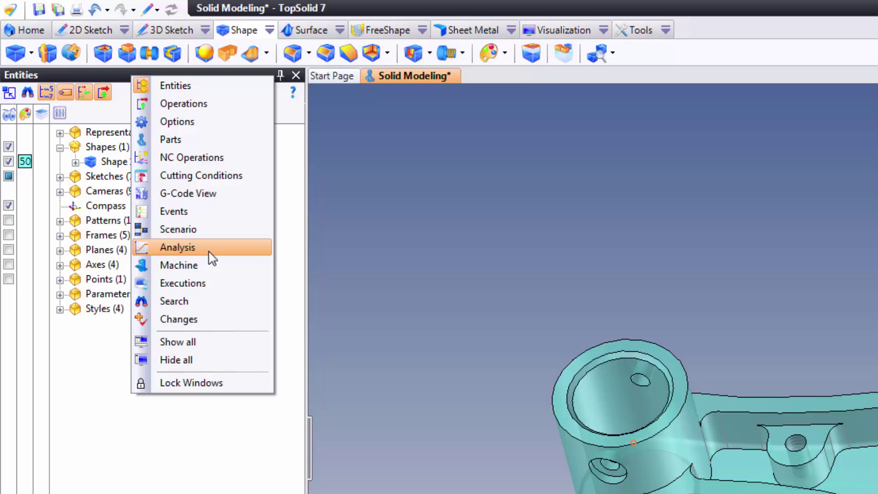
pyautogui.click(221, 103)
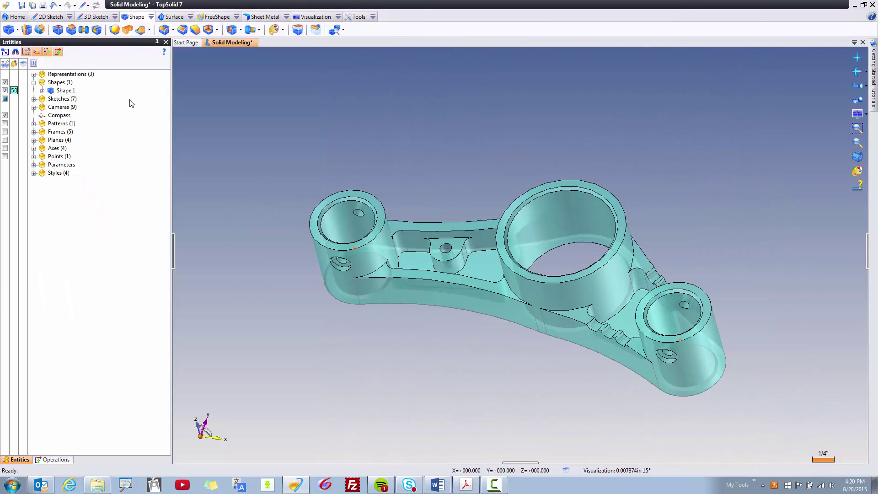
pyautogui.click(56, 459)
pyautogui.click(20, 460)
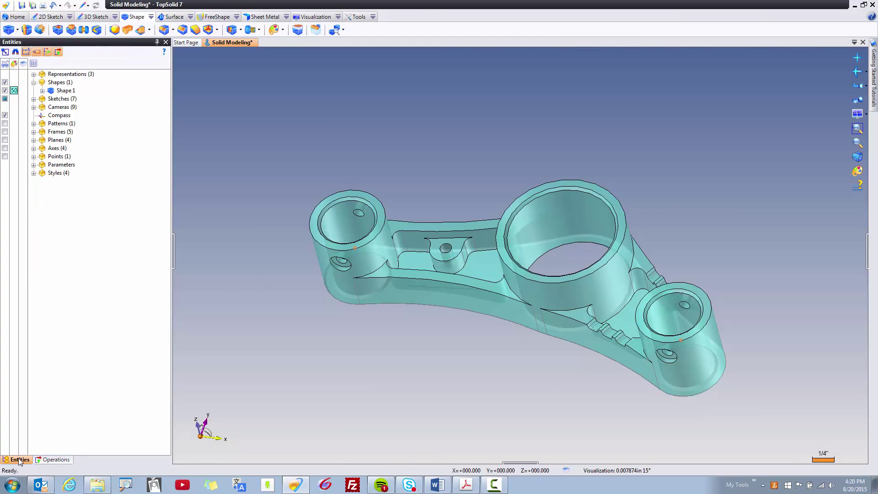
# Step: Switch to the Operations history and collapse Pocket 1's details
pyautogui.click(55, 460)
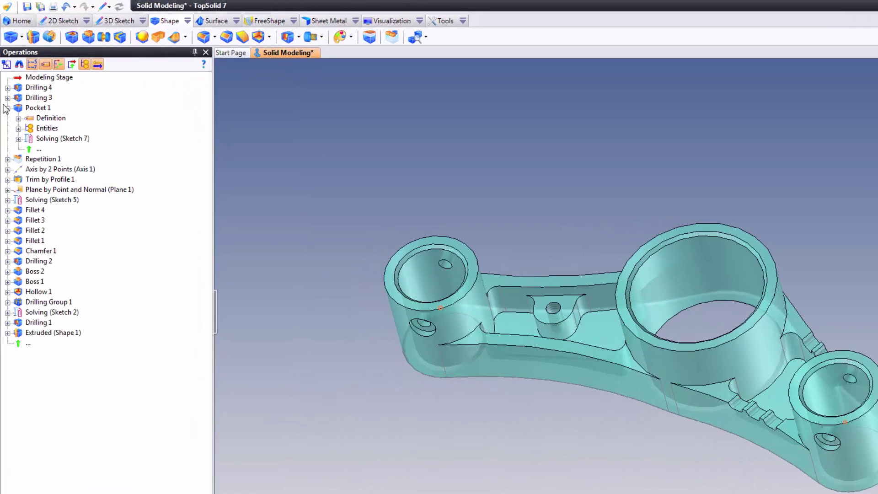
pyautogui.click(7, 105)
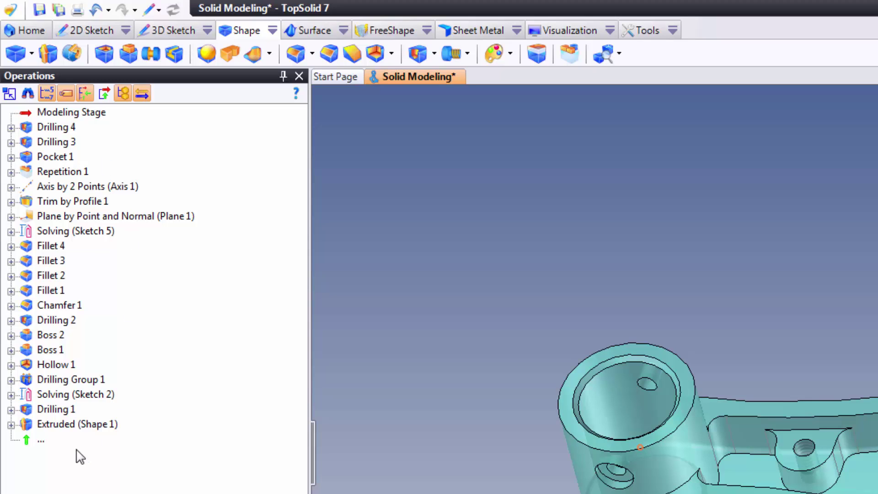
# Step: Move the Modeling Stage marker back to just after Extruded (Shape 1)
pyautogui.click(56, 425)
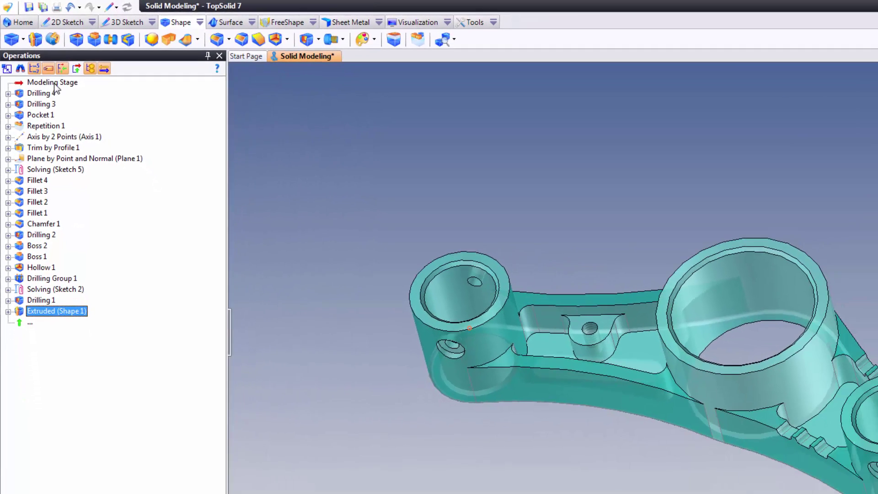
pyautogui.moveTo(54, 86); pyautogui.dragTo(78, 307)
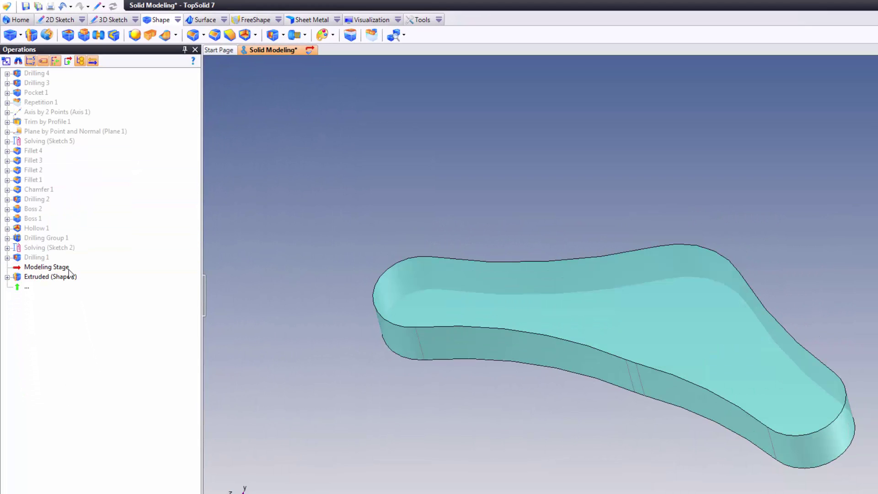
pyautogui.rightClick(44, 267)
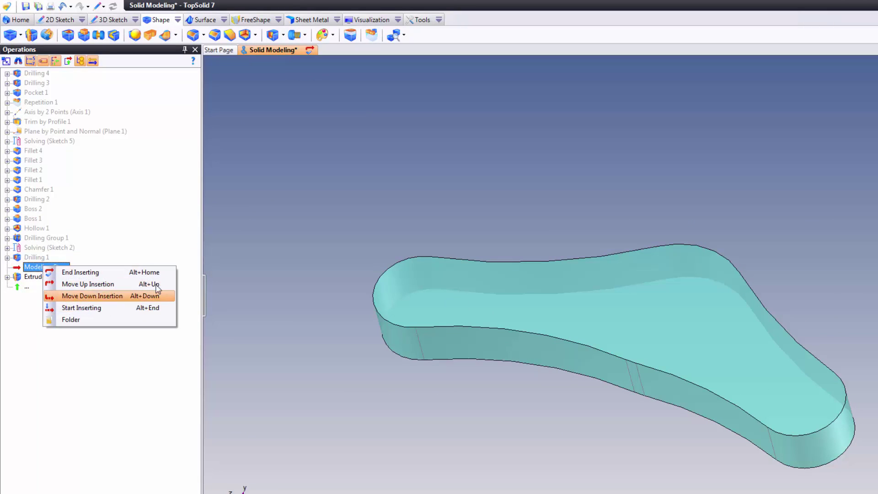
pyautogui.click(106, 366)
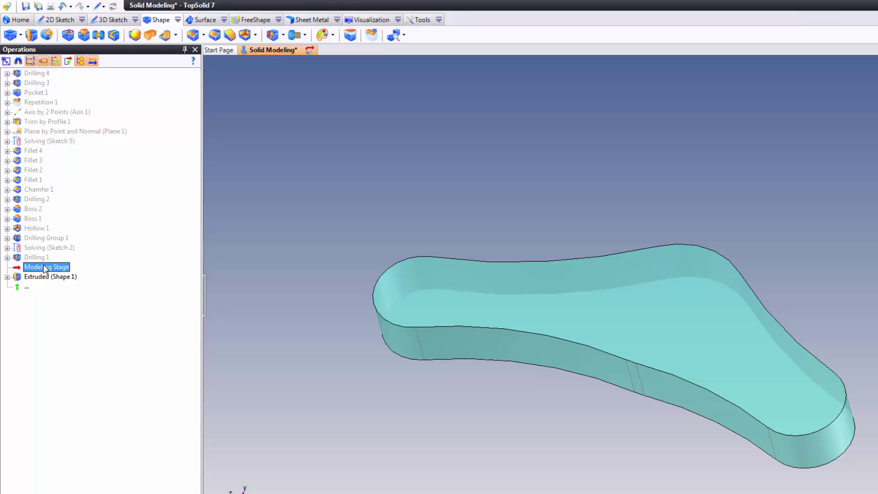